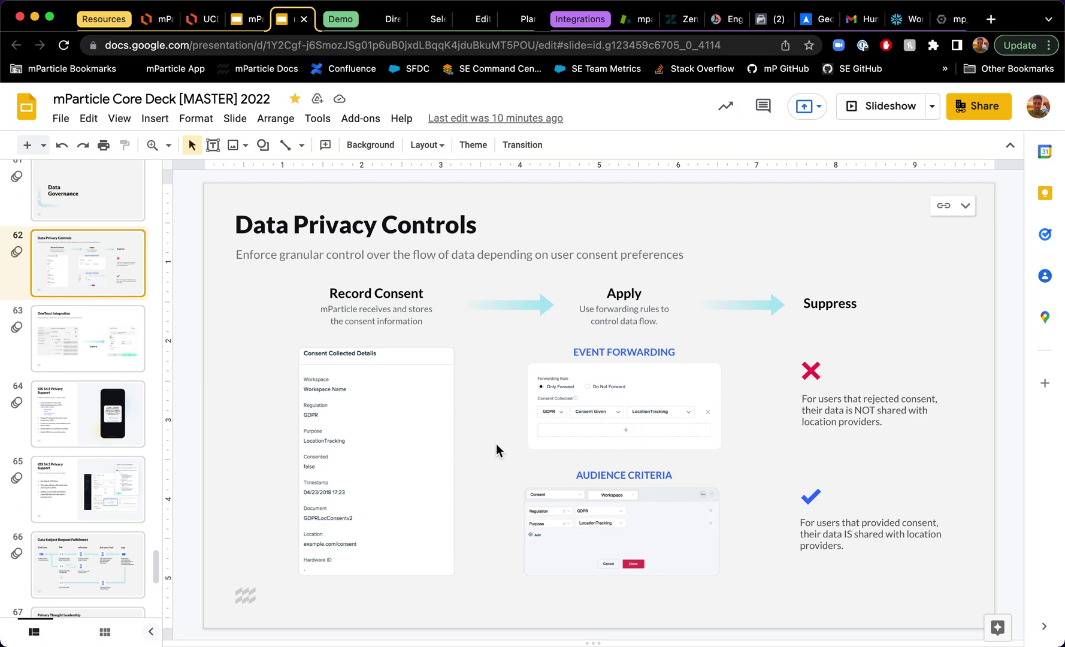
# Step: Show slide 63, 'OneTrust Integration', in the mParticle Core Deck
pyautogui.click(61, 348)
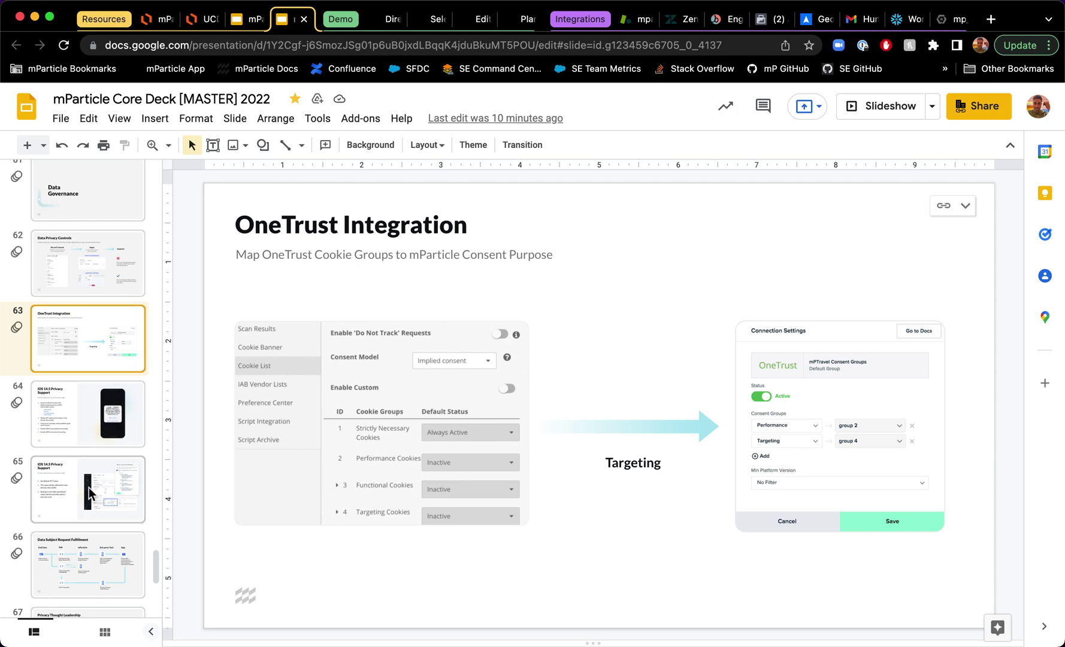
# Step: Review slide 66, Data Subject Request Fulfillment, then show slide 64, iOS 14.5 Privacy Support
pyautogui.click(85, 554)
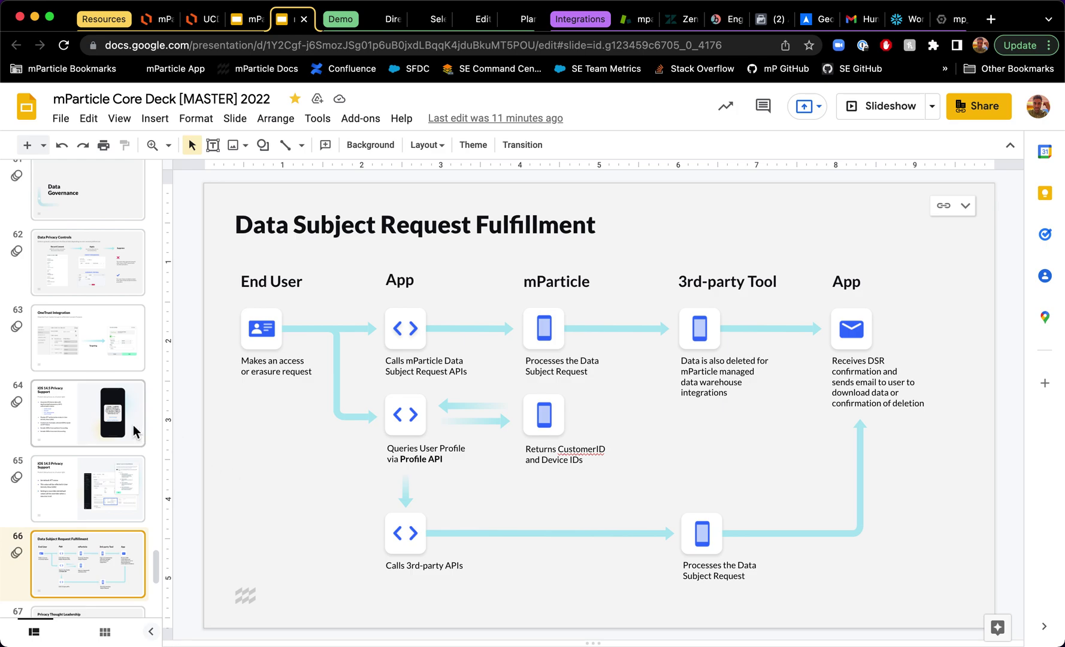
pyautogui.click(114, 421)
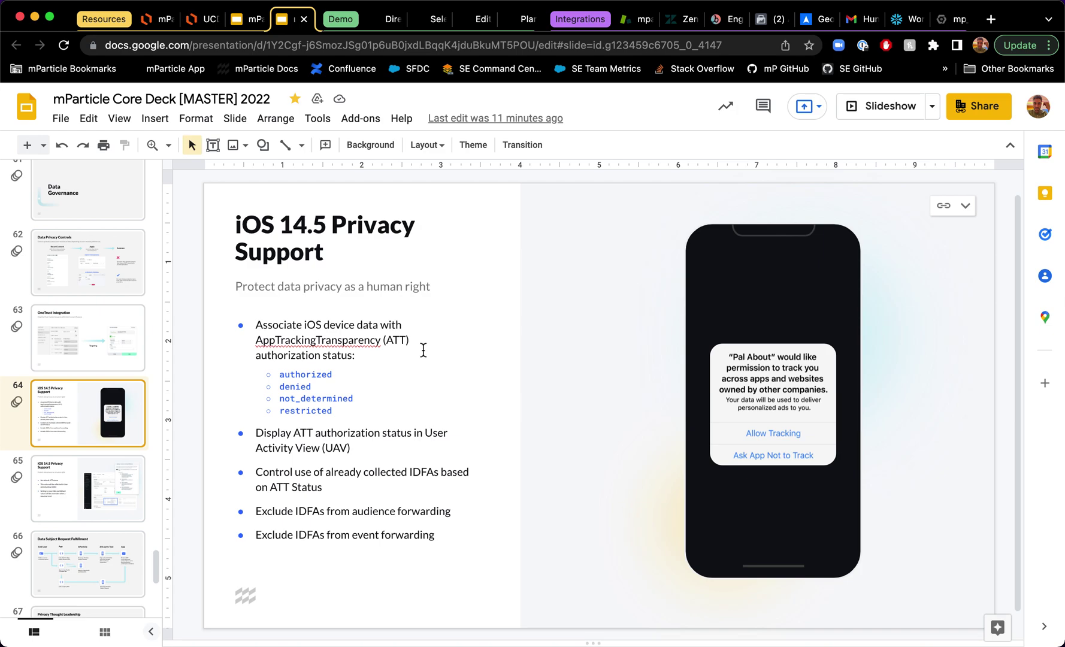
# Step: In the mParticle service directory, clear the previous search and search for OneTrust
pyautogui.click(382, 26)
pyautogui.click(766, 236)
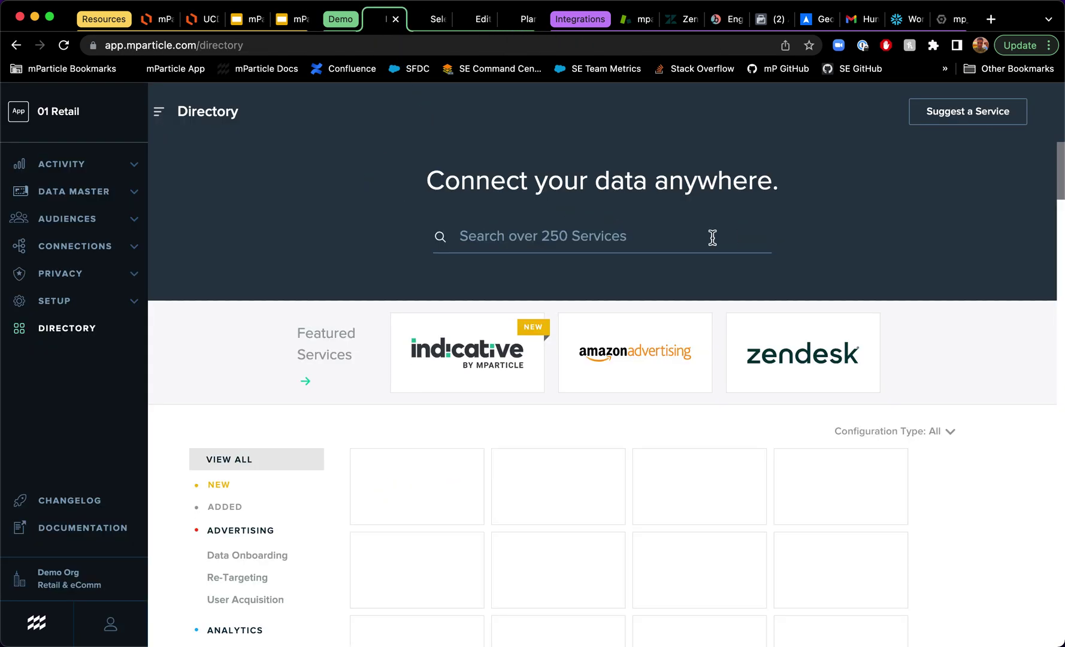
pyautogui.click(495, 236)
pyautogui.write('one t')
pyautogui.press('BackSpace')
pyautogui.write('t')
pyautogui.press('BackSpace')
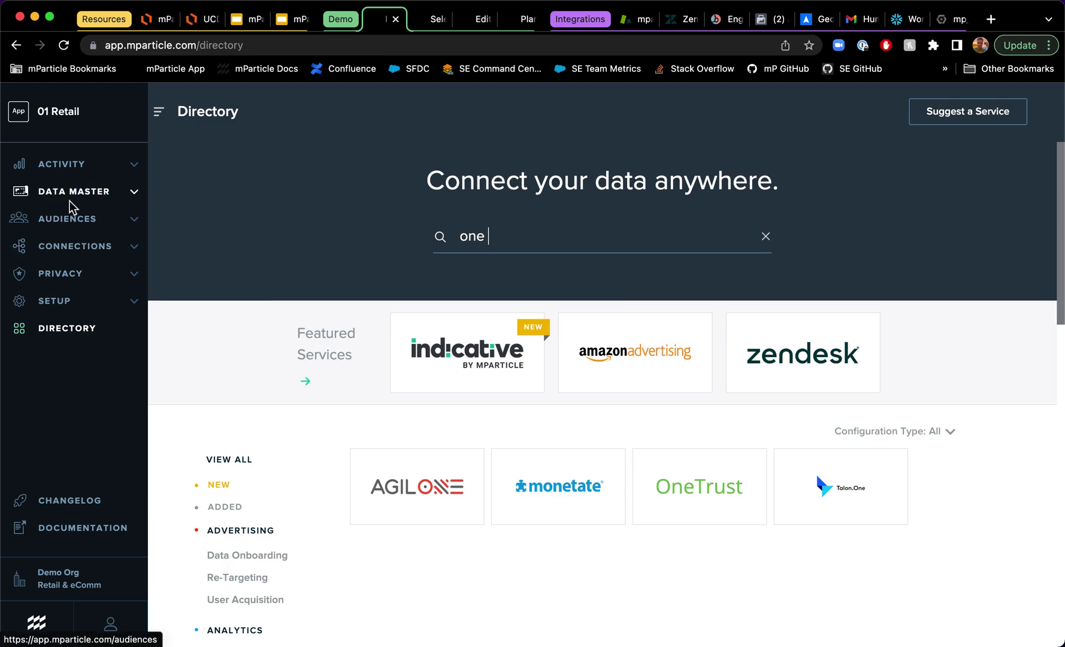
# Step: Search User Activity by Email Address for the demo customer's e-mail and open the matching profile
pyautogui.click(75, 171)
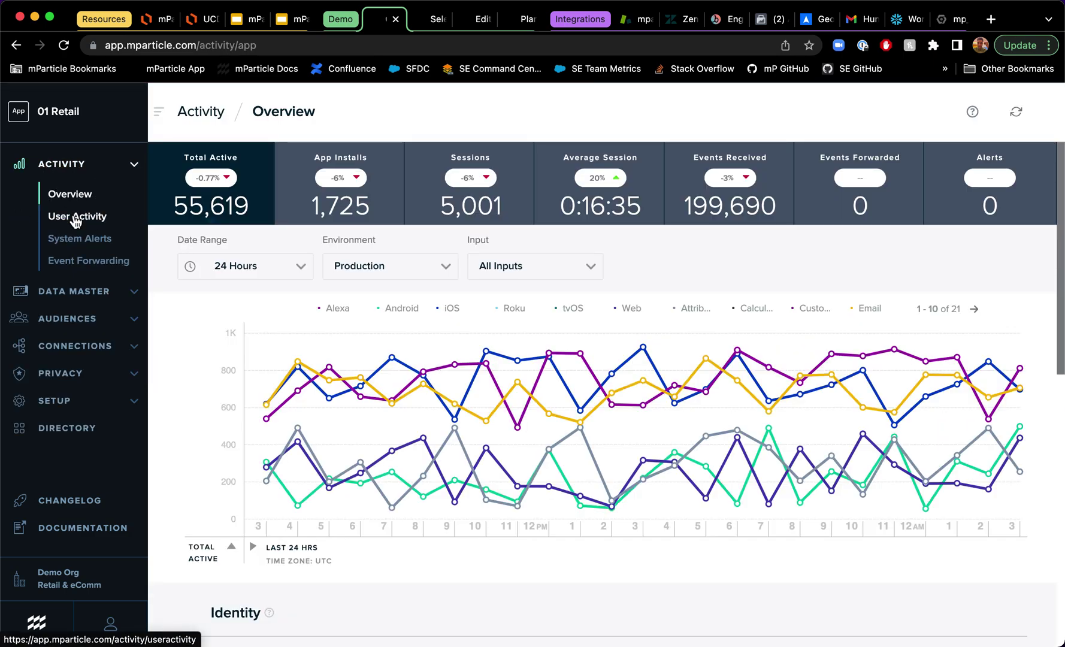
pyautogui.click(75, 218)
pyautogui.click(412, 297)
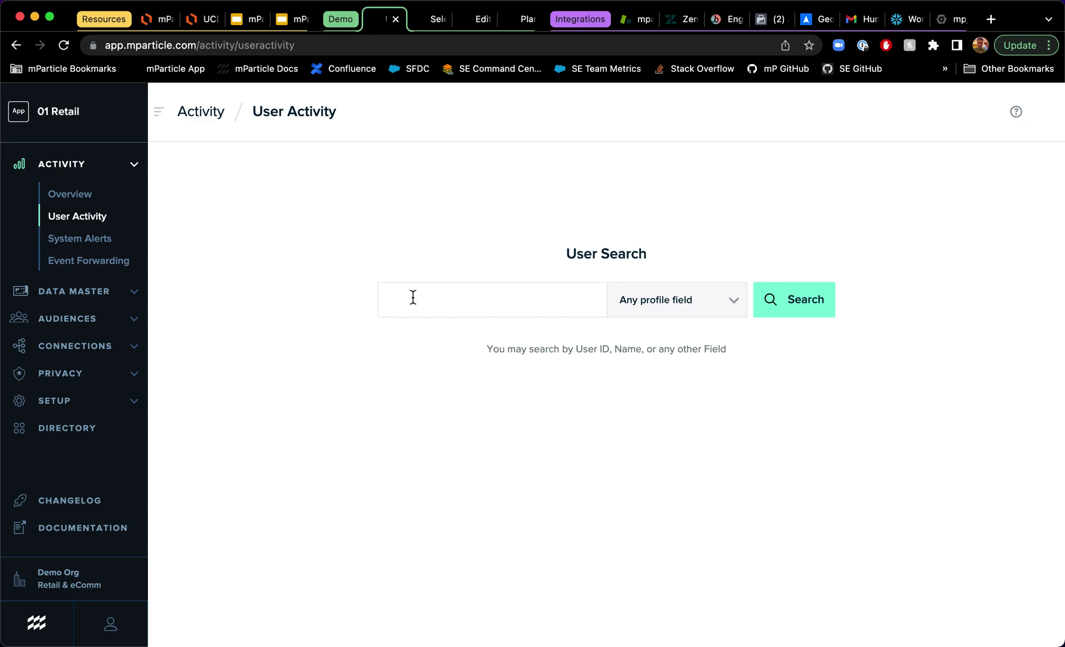
pyautogui.press('BackSpace')
pyautogui.press('BackSpace')
pyautogui.click(696, 313)
pyautogui.scroll(-3, 677, 474)
pyautogui.click(672, 485)
pyautogui.click(789, 309)
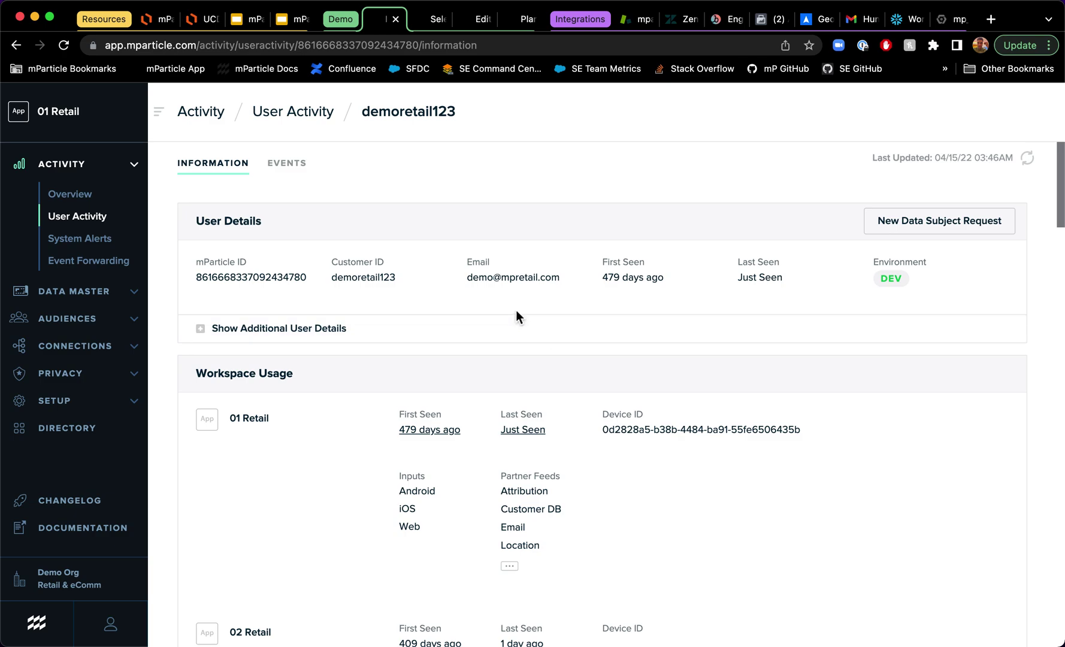
# Step: Show the additional user details and expand all of the 01 Retail user attributes
pyautogui.click(471, 334)
pyautogui.scroll(-15, 577, 368)
pyautogui.scroll(-15, 577, 367)
pyautogui.click(345, 387)
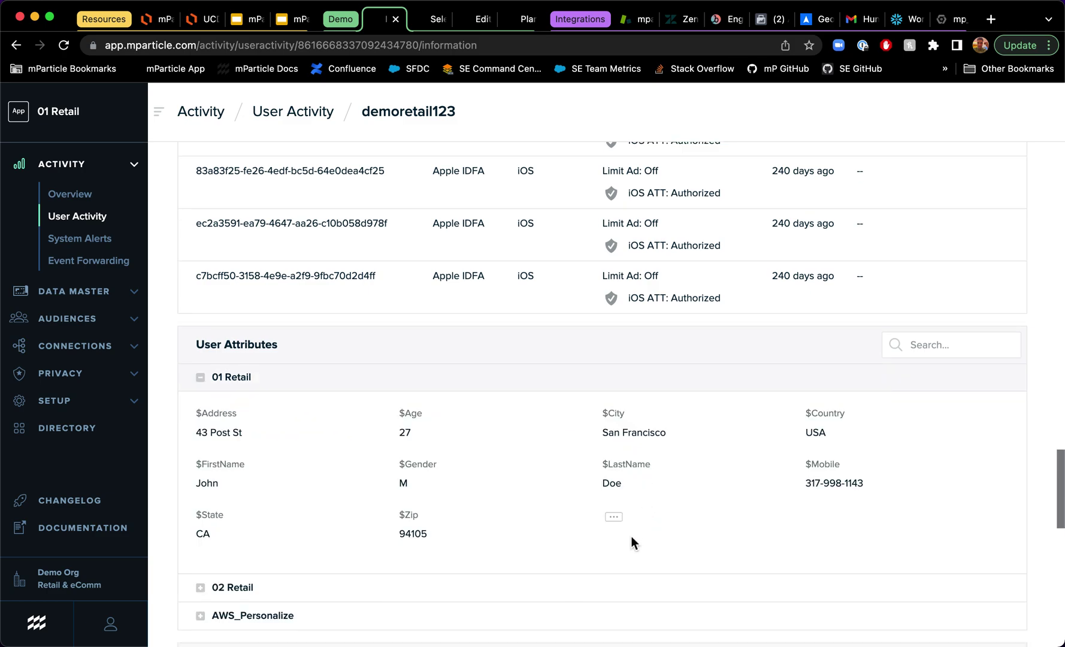
pyautogui.click(613, 516)
# Step: Scroll to the Consent and Compliance records showing GDPR analytics consent true, then open the Data Master catalog
pyautogui.scroll(-6, 621, 526)
pyautogui.scroll(-10, 621, 527)
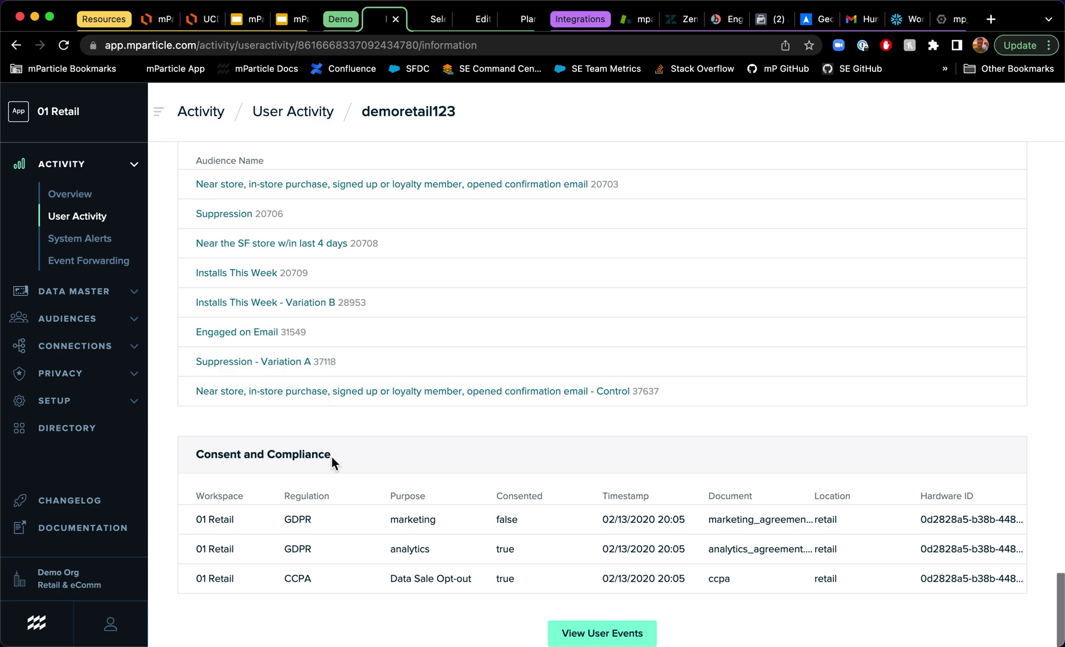
pyautogui.moveTo(331, 456); pyautogui.dragTo(187, 462)
pyautogui.click(242, 450)
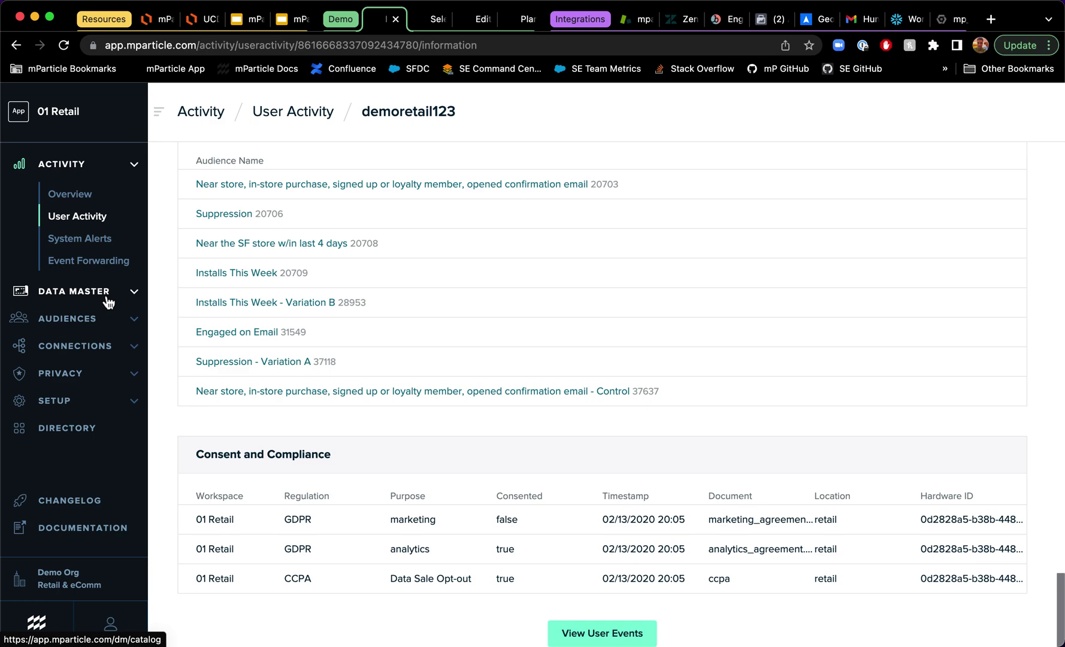
pyautogui.click(108, 299)
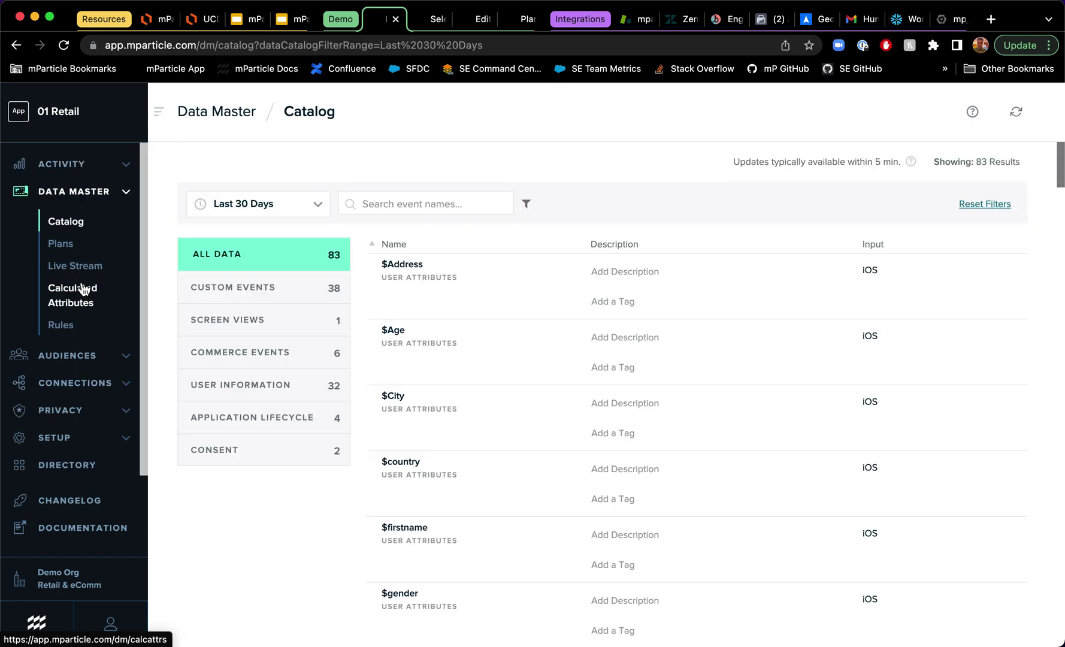
# Step: Open the compliance forwarding rules for the iOS-to-Amazon S3 connection
pyautogui.click(73, 388)
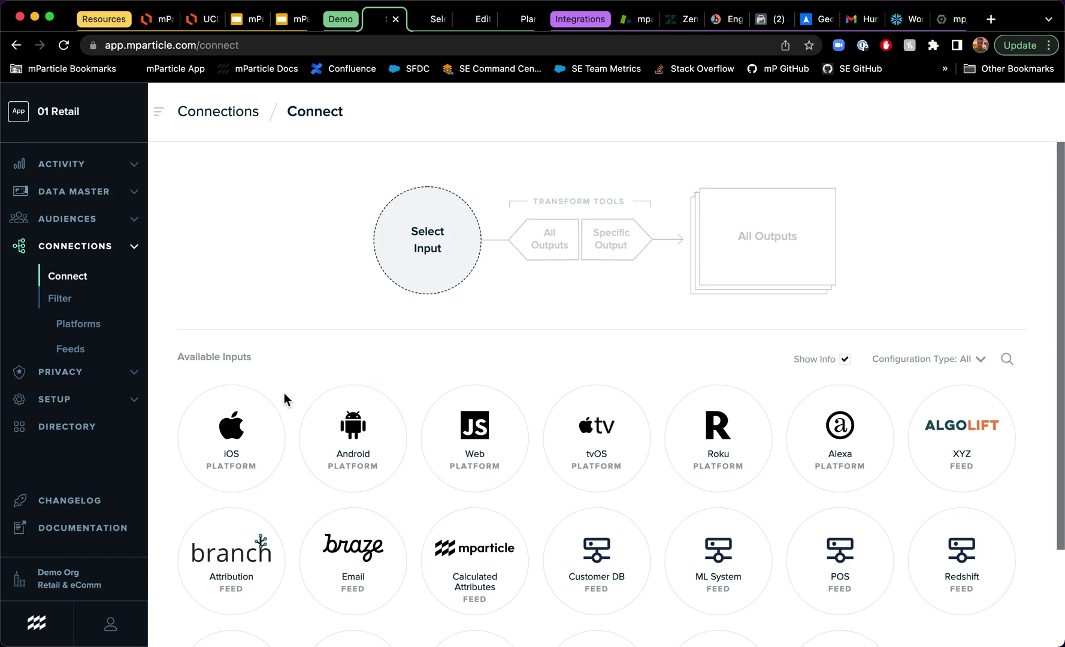
pyautogui.click(254, 424)
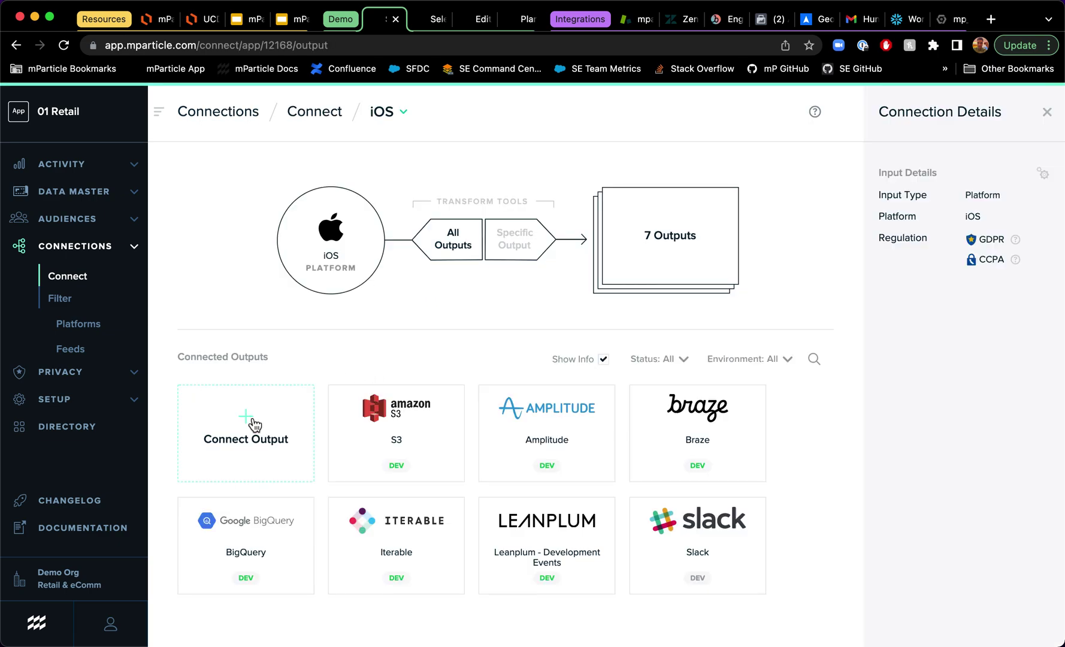
pyautogui.moveTo(454, 451)
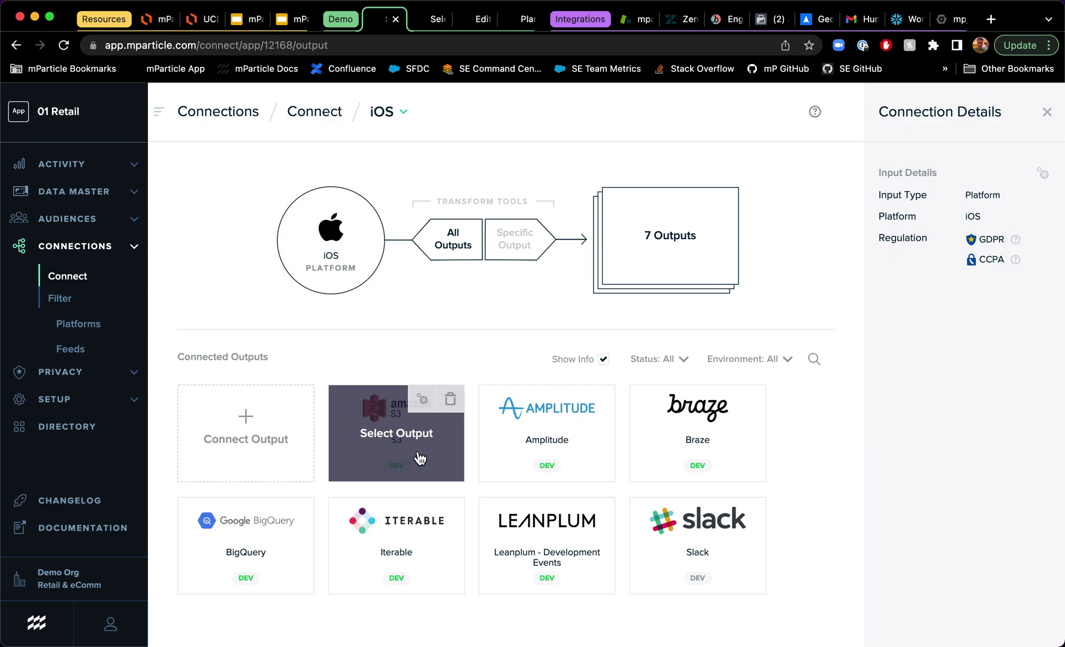
pyautogui.click(416, 463)
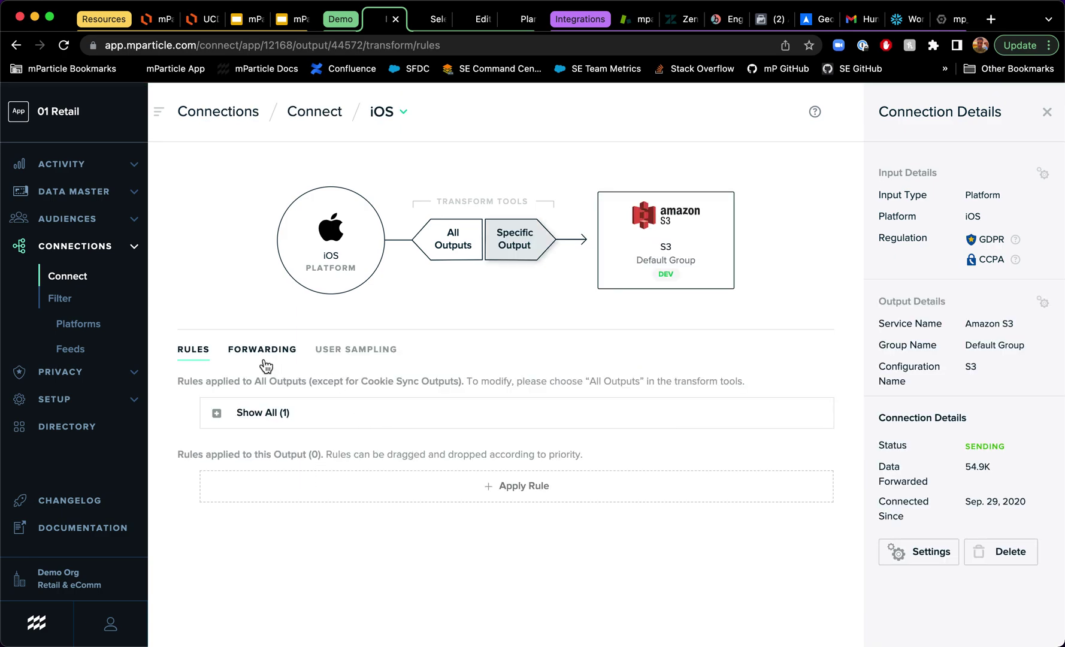
pyautogui.click(262, 353)
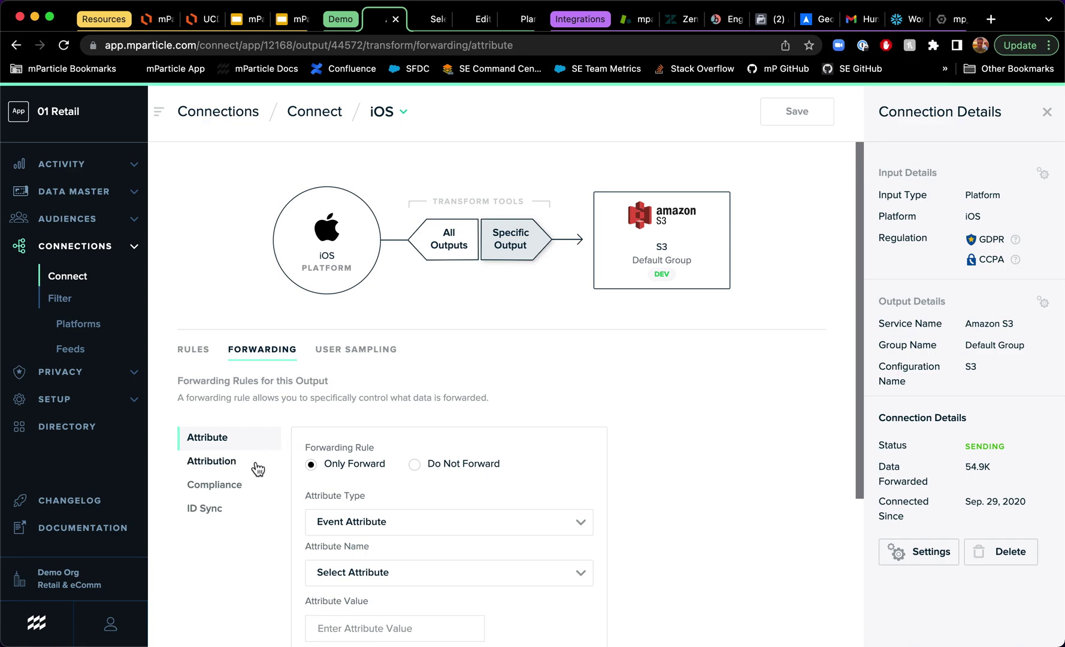
pyautogui.click(227, 486)
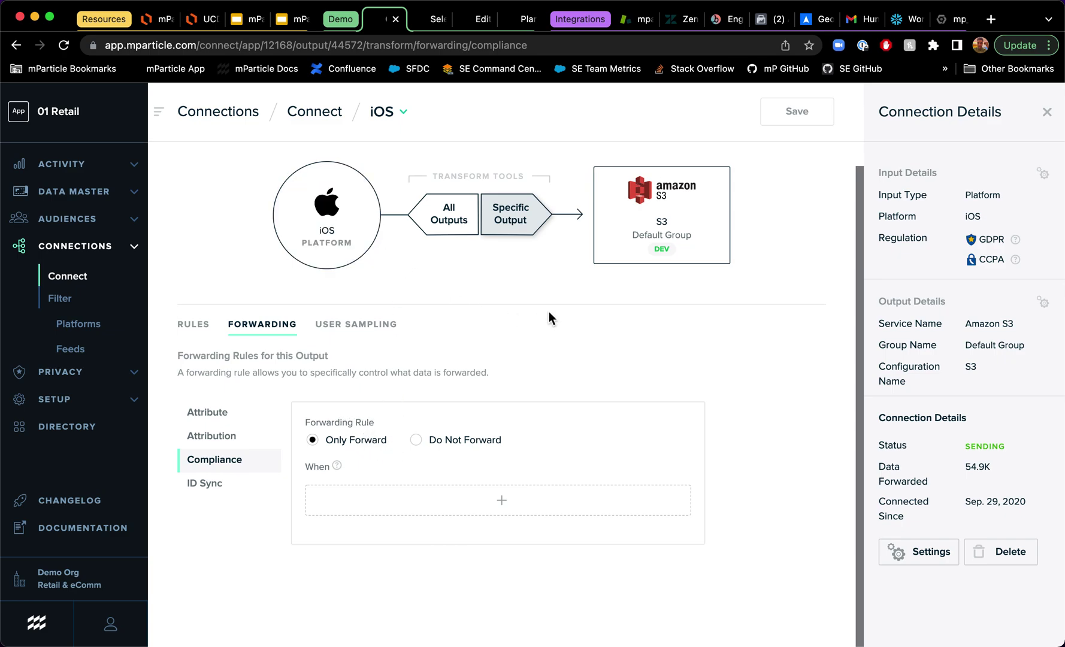
# Step: Add a GDPR Consent Given criterion for analytics, then leave for the platform data filters without saving
pyautogui.click(419, 511)
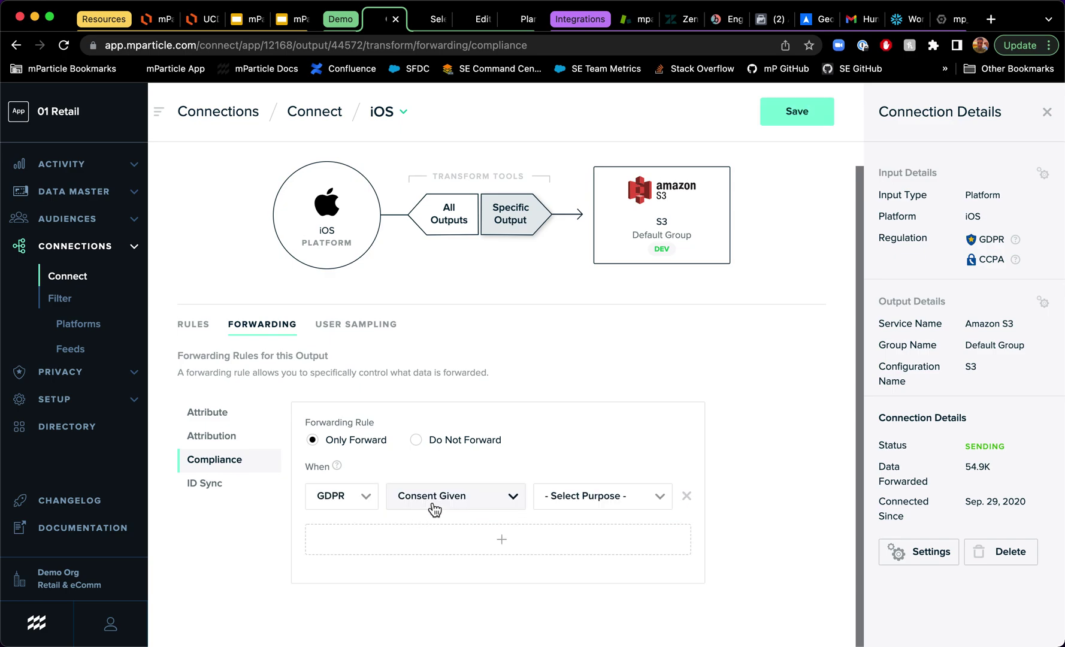
pyautogui.click(365, 496)
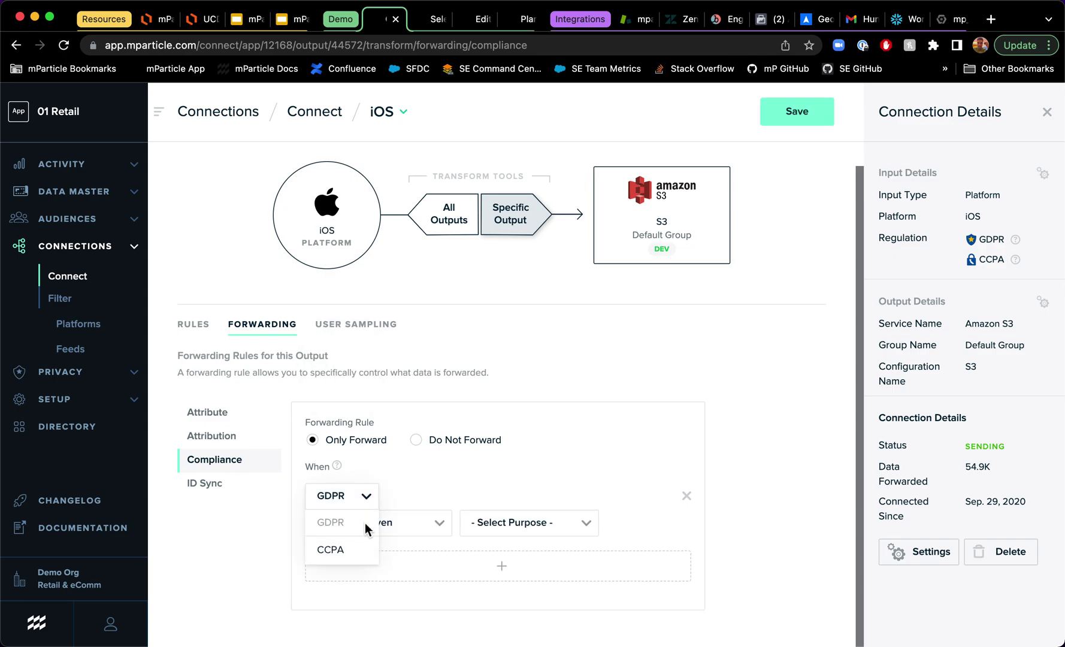
pyautogui.click(367, 498)
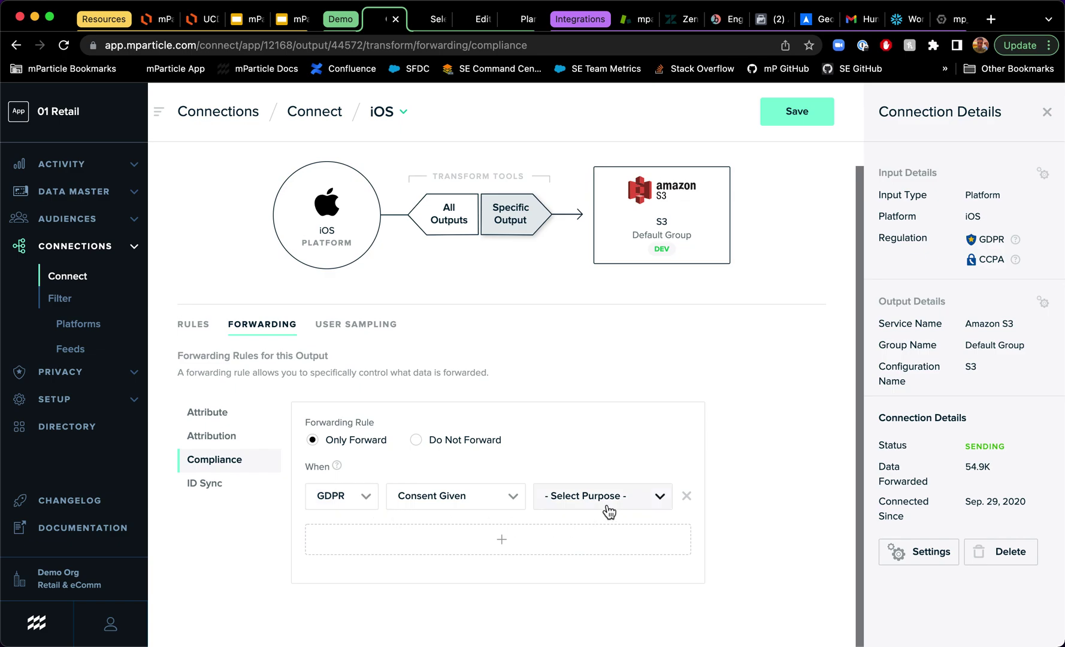
pyautogui.click(609, 511)
pyautogui.click(597, 527)
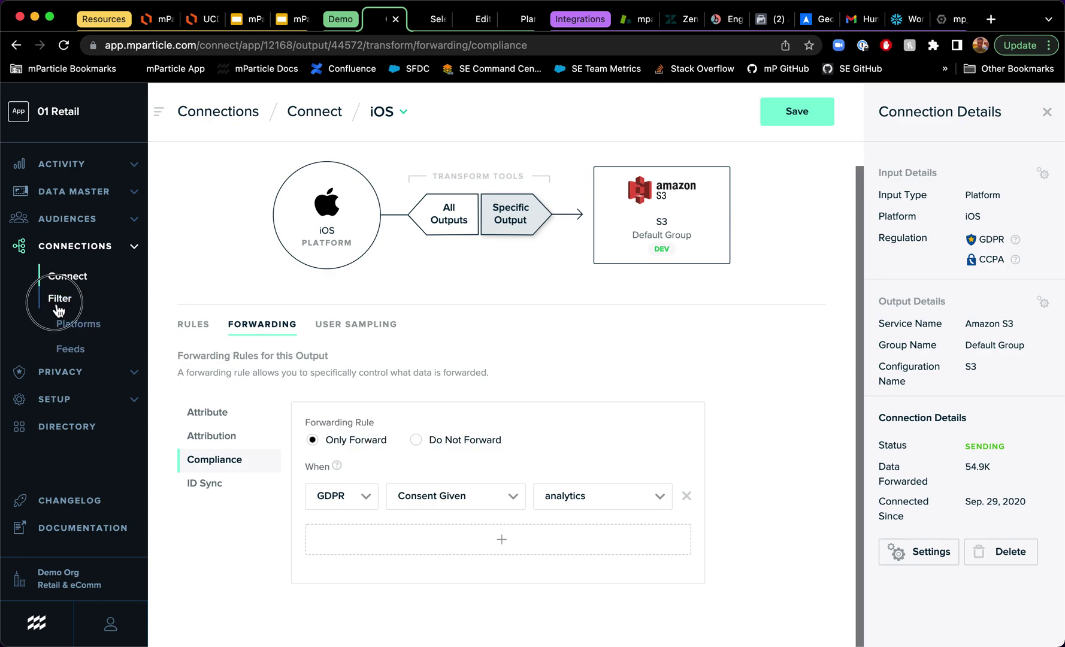
pyautogui.click(55, 303)
pyautogui.click(557, 423)
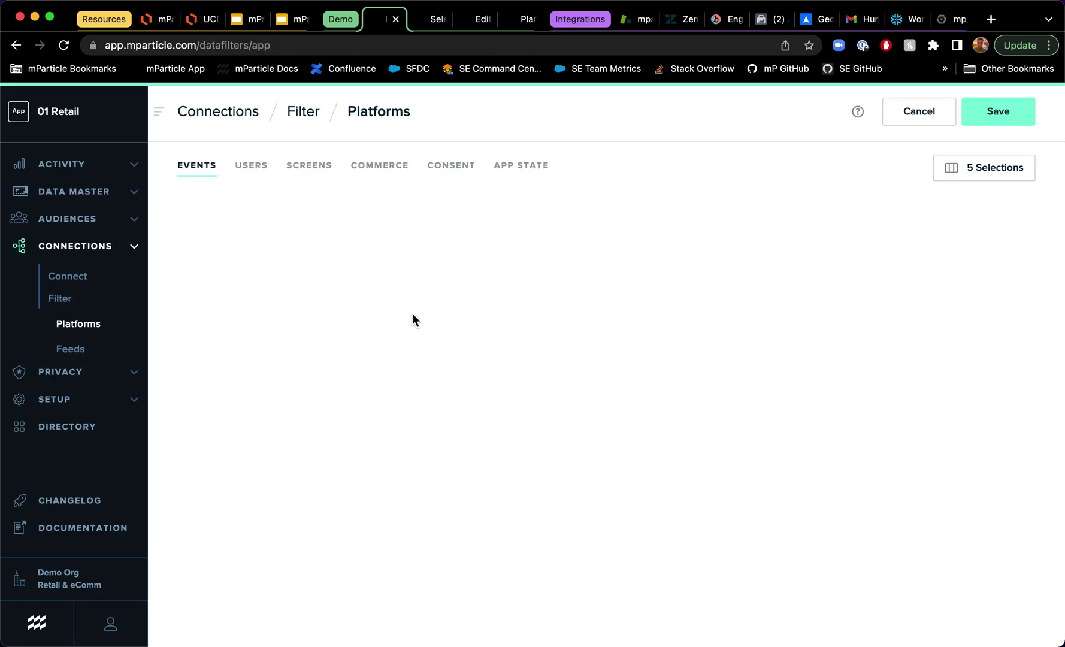
# Step: Show the Consent filter: GDPR analytics/marketing and CCPA on for Amplitude, Amazon S3 and Slack
pyautogui.click(493, 312)
pyautogui.click(447, 345)
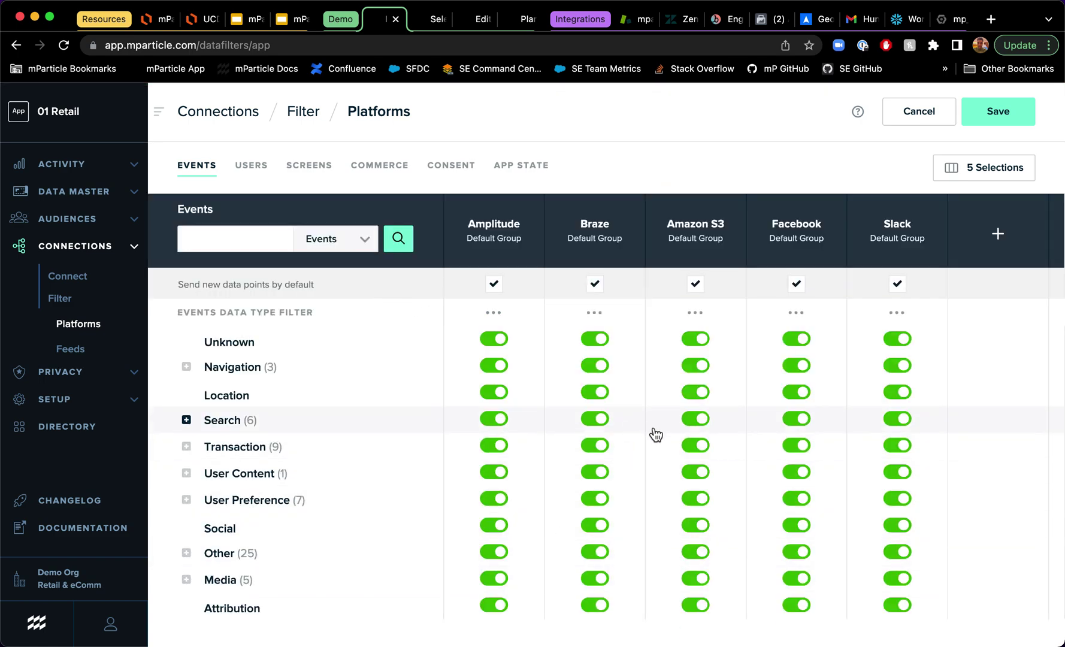
pyautogui.click(451, 165)
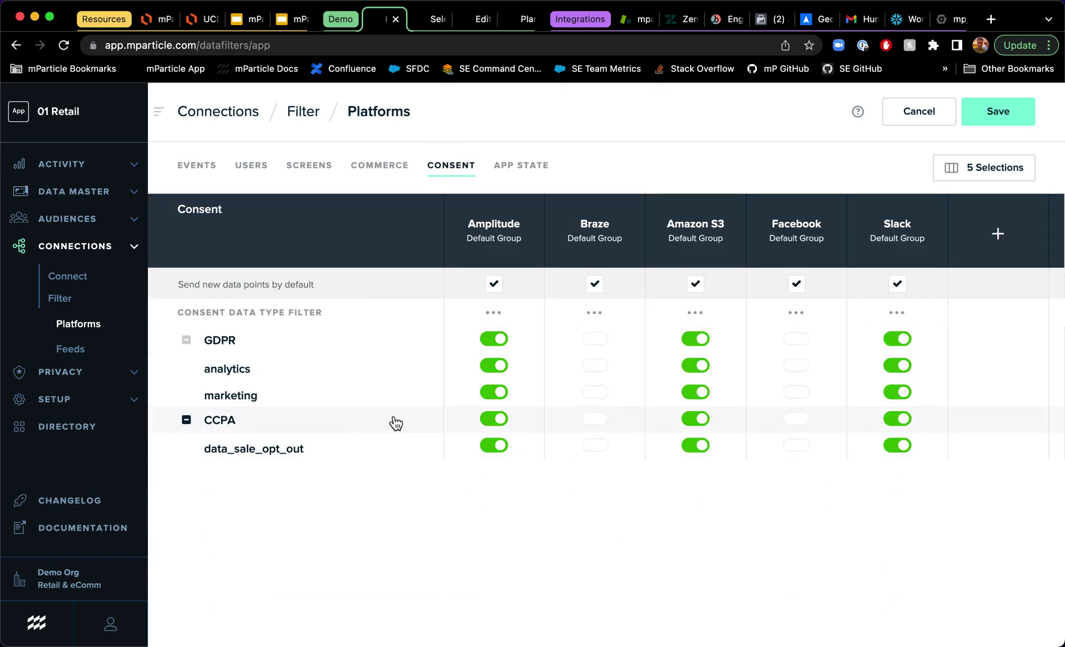